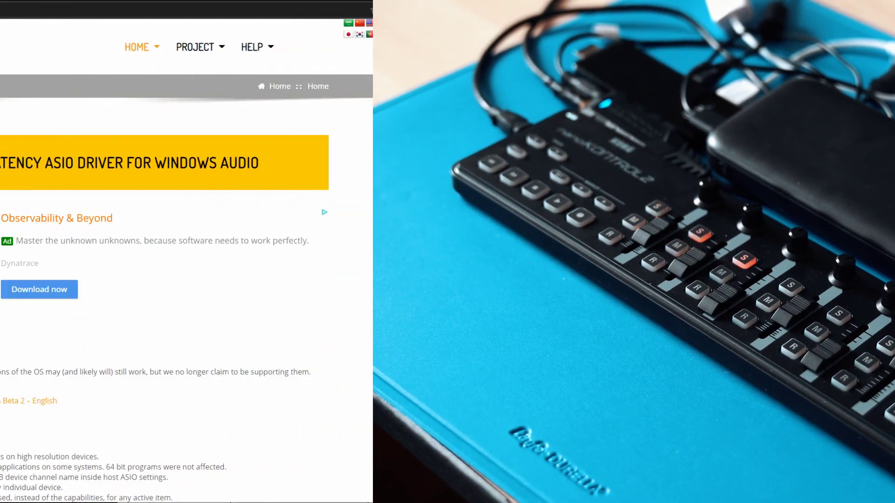
Look through the driver versions and downloads on the ASIO4ALL home page
scroll(748, 306, down, 10)
scroll(748, 306, down, 15)
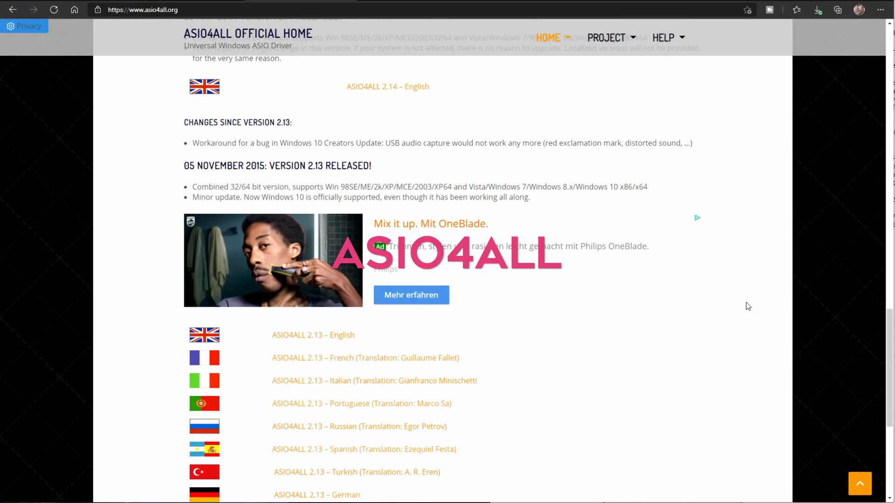
scroll(747, 306, down, 3)
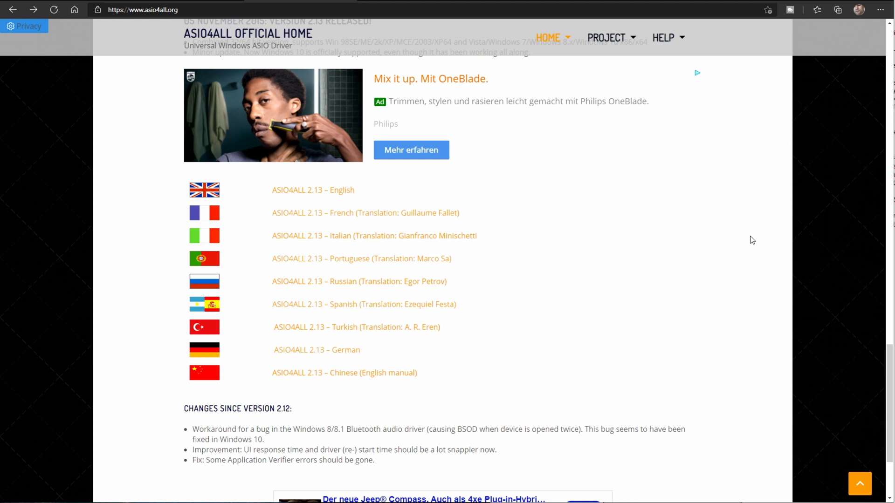
scroll(751, 240, down, 3)
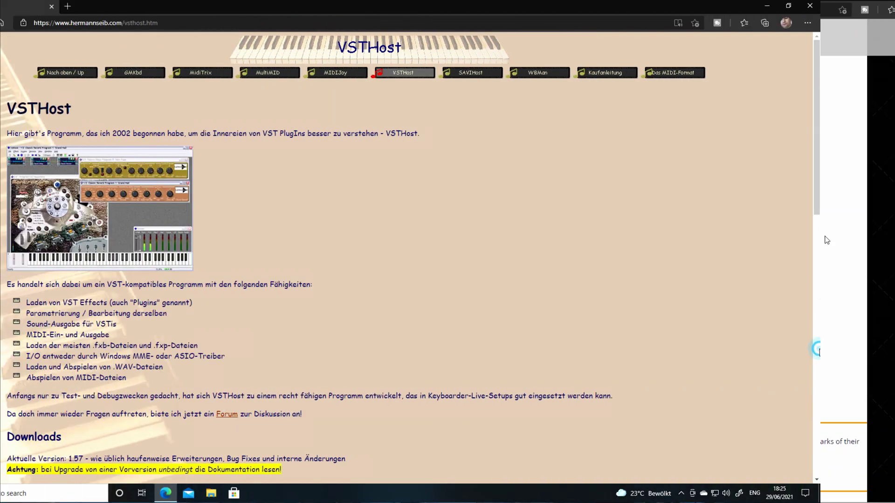
Download vsthostx86.zip from the Downloads section of the VSTHost page and close the browser
scroll(825, 240, down, 9)
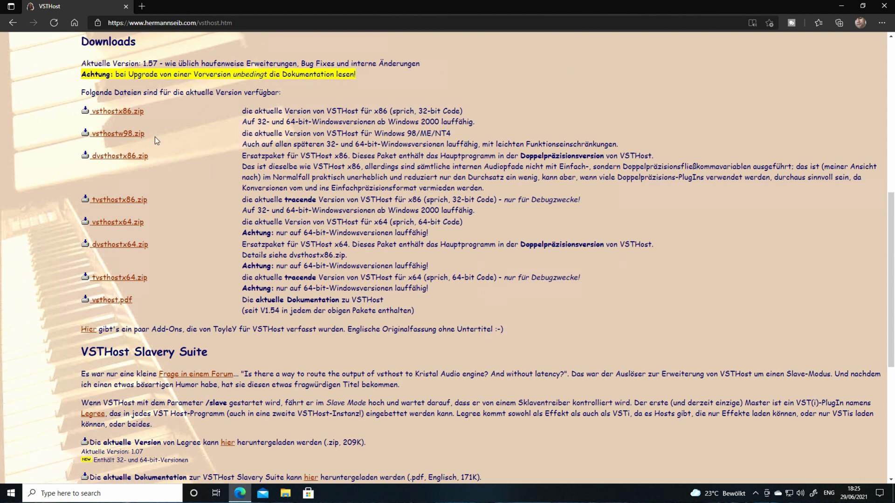
click(134, 112)
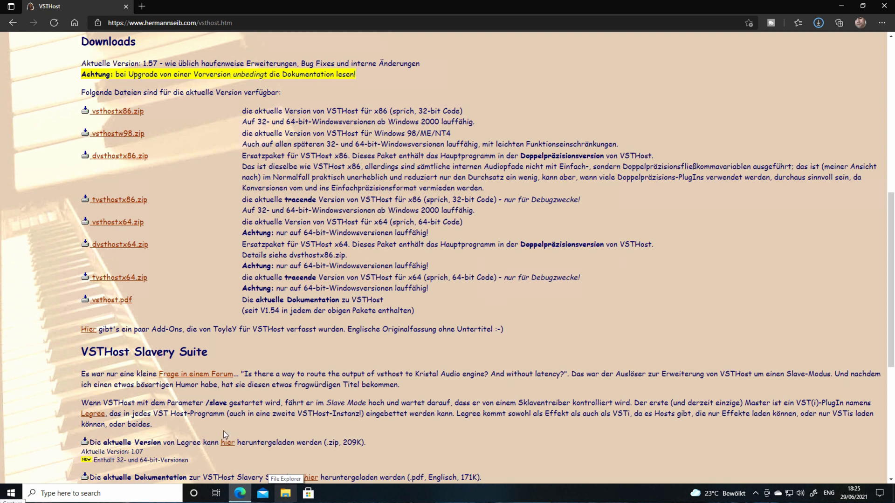
click(882, 7)
Open the file location of the vsthost Start entry and show the properties of its shortcut
key(super)
right_click(375, 408)
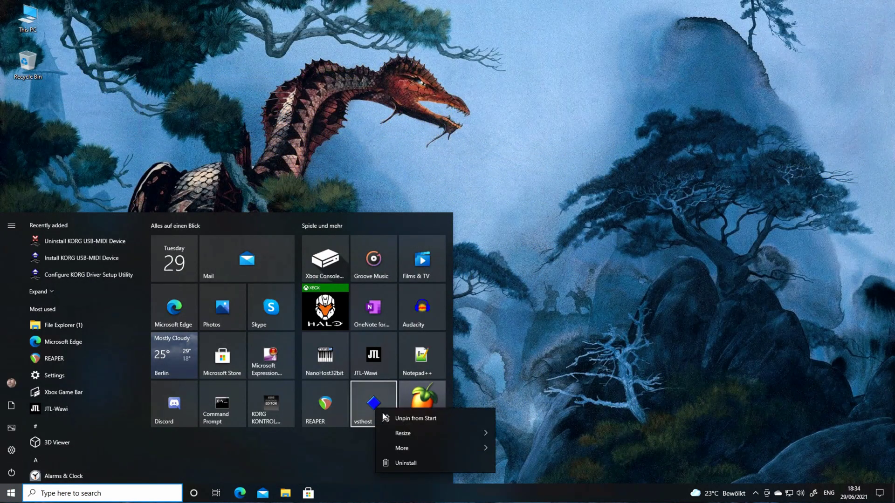
mouse_move(428, 449)
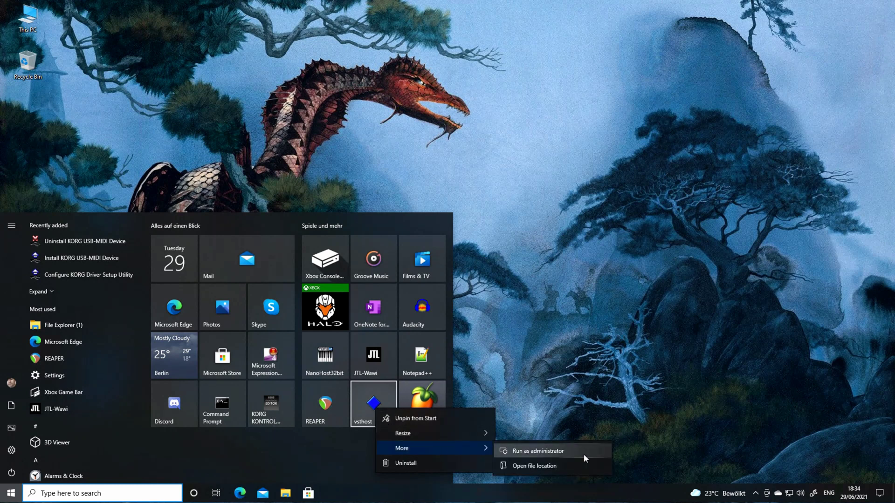
click(552, 463)
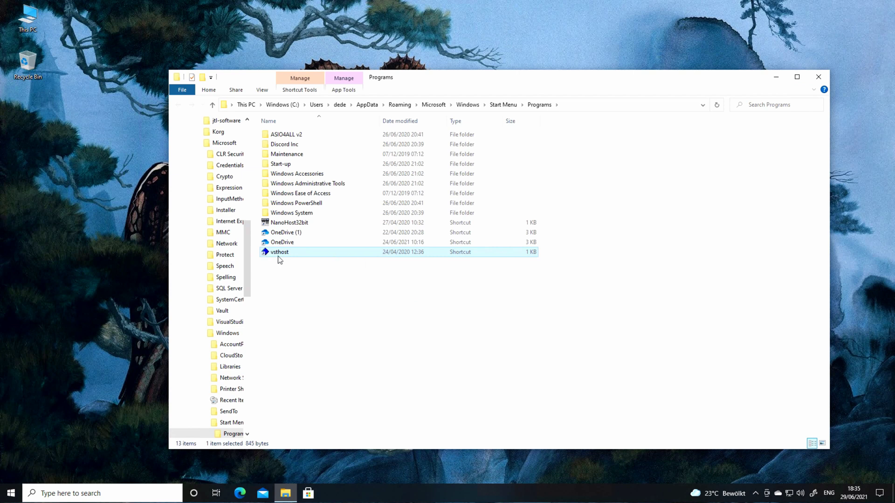
double_click(278, 256)
right_click(279, 258)
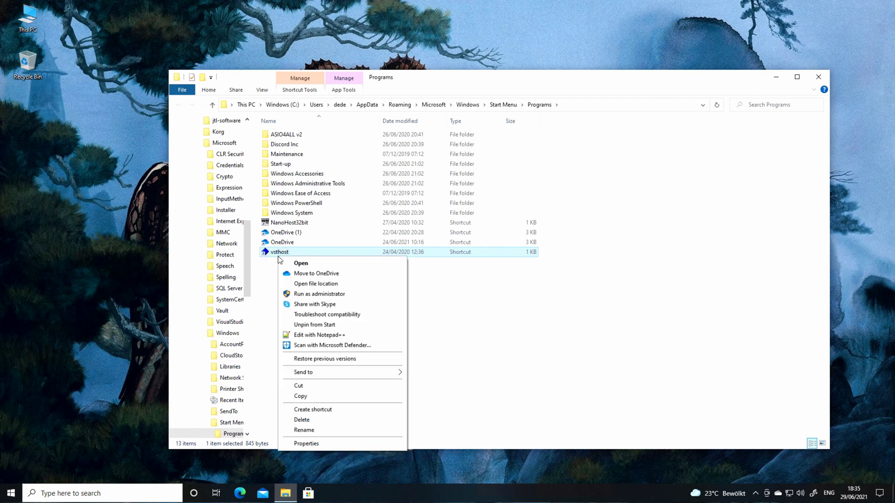
click(308, 444)
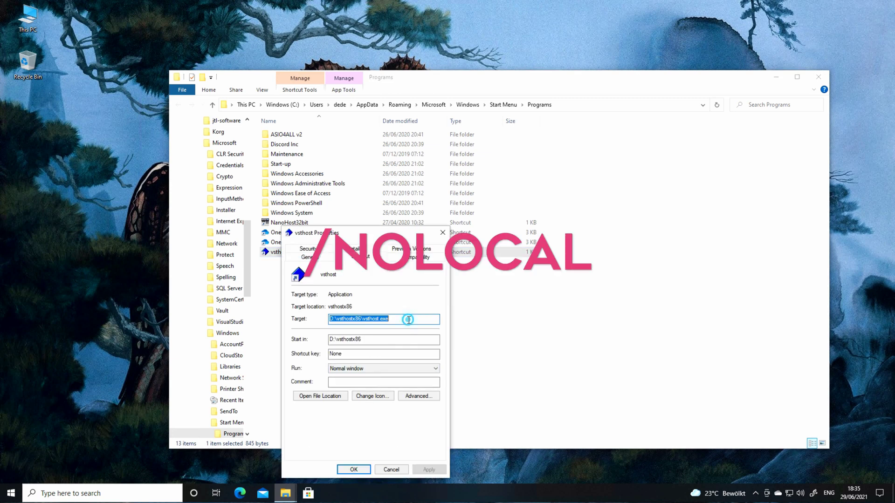
Append /nolocal to the vsthost shortcut's target, save the properties and close the Programs folder
click(409, 320)
text(/)
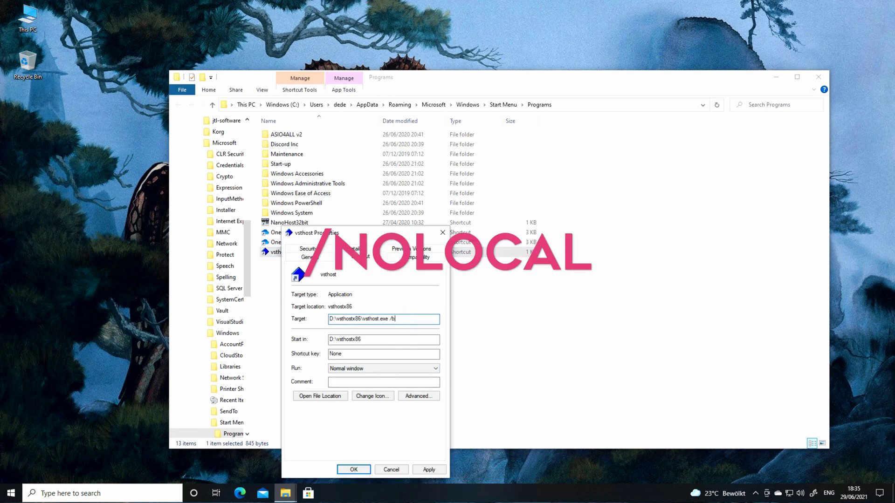
text(nolocal)
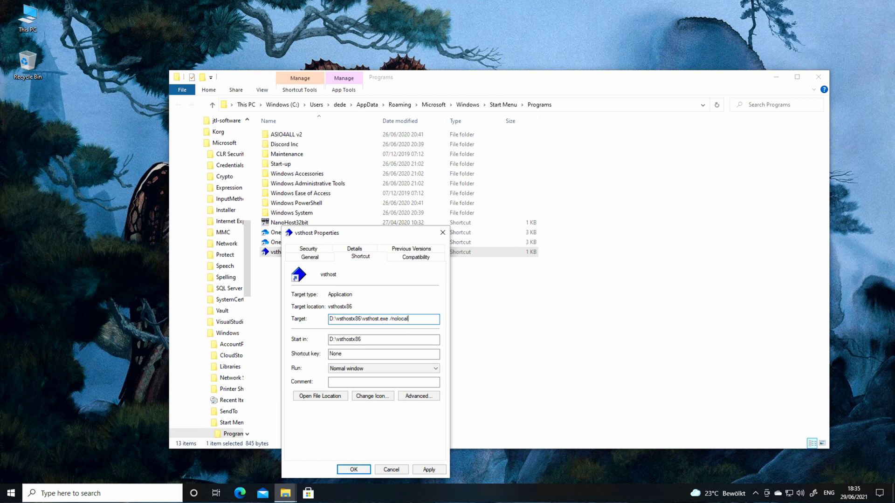
click(354, 469)
click(818, 77)
Launch VSTHost and choose ASIO: ASIO4ALL v2 as the wave output device
key(super)
click(365, 414)
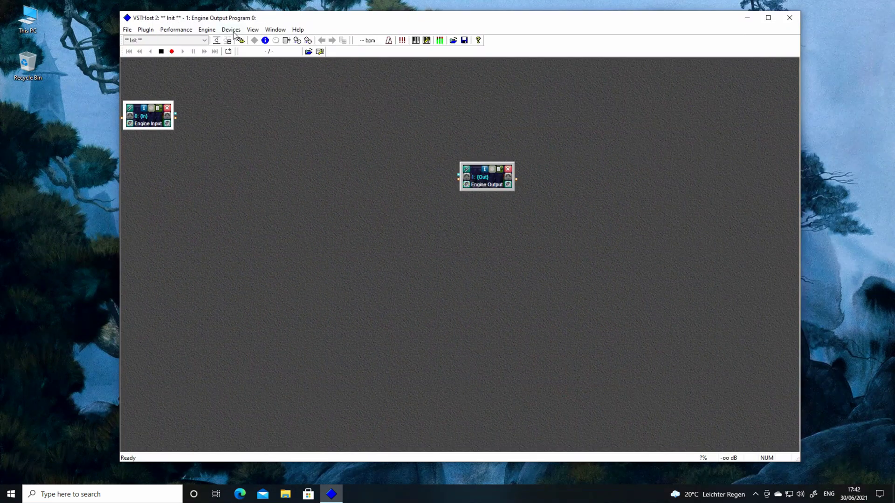
click(231, 30)
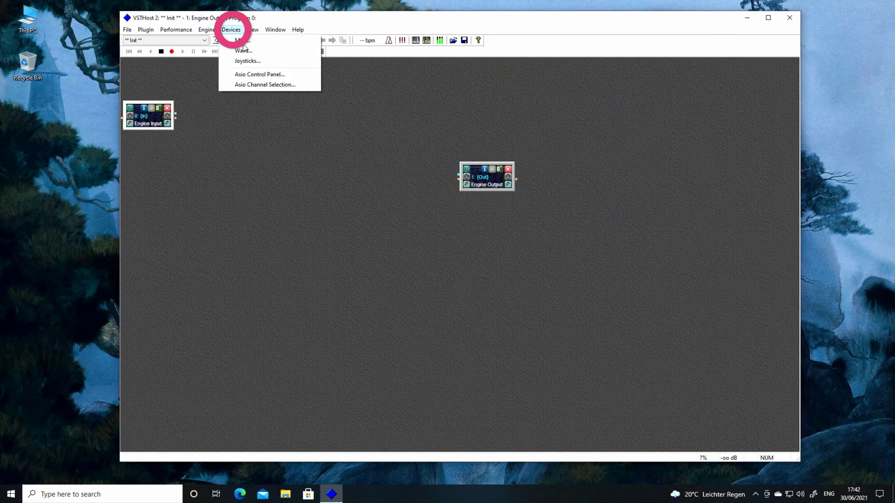
click(243, 50)
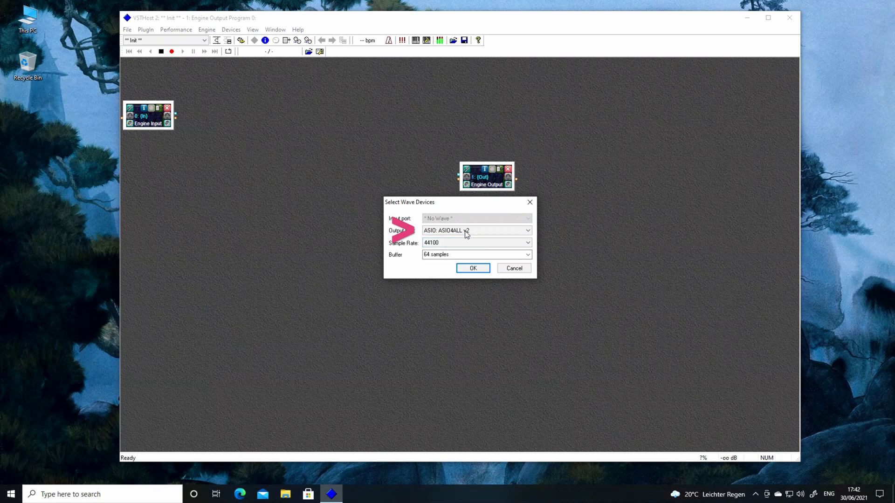
click(466, 233)
click(456, 270)
click(472, 268)
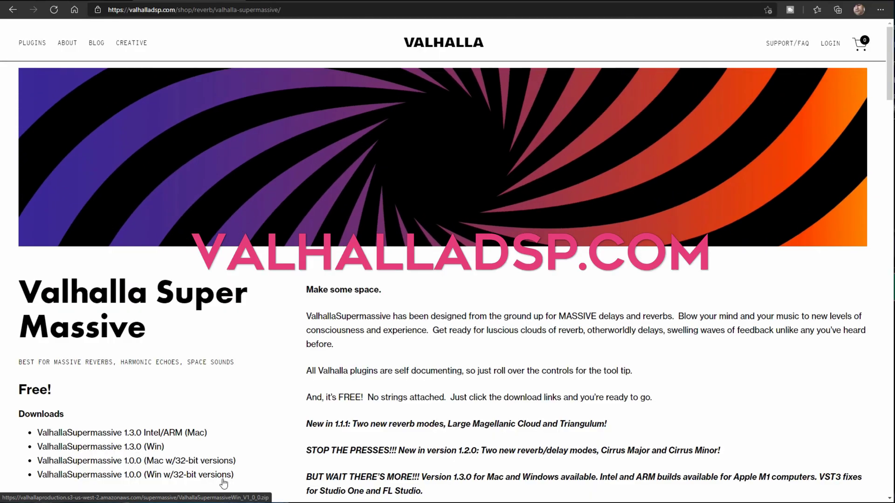
Download ValhallaSupermassive 1.0.0 (Win w/32-bit versions) from the Valhalla DSP page in the browser
click(223, 480)
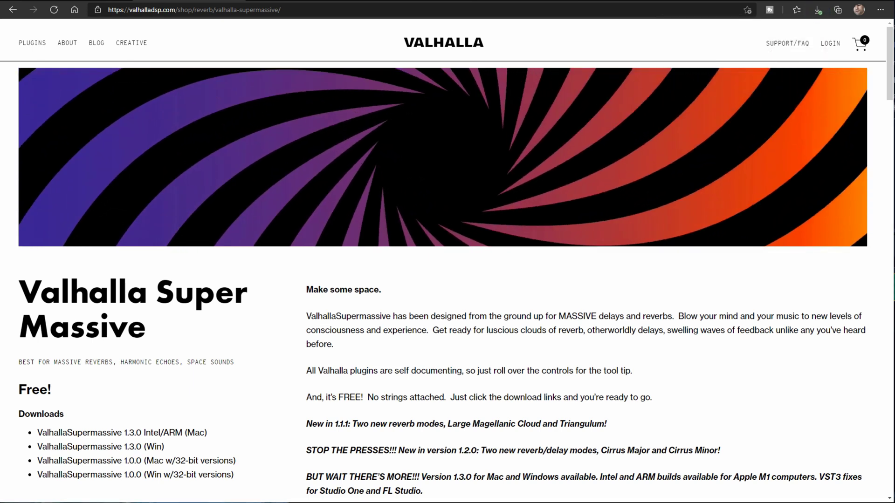
Load ValhallaSupermassive as a new plugin in VSTHost, place it between Engine Input and Engine Output, and open its editor
click(159, 44)
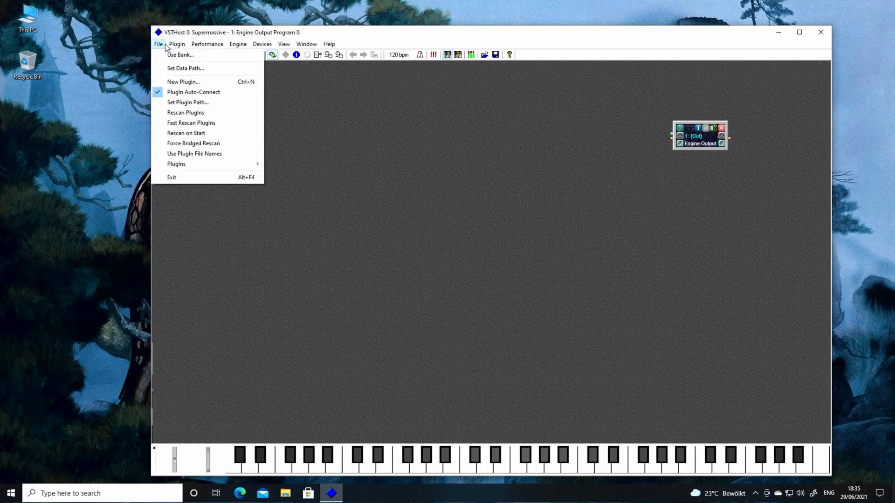
click(185, 82)
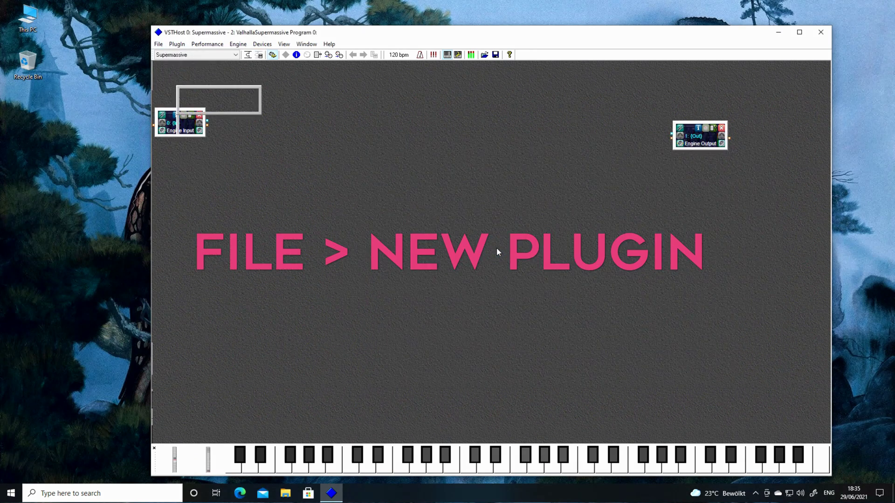
drag(211, 92, 387, 147)
double_click(415, 151)
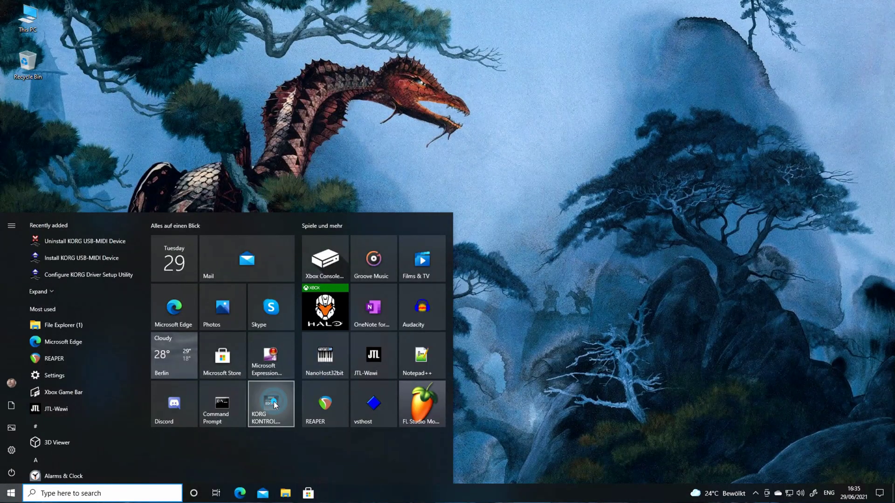
Launch Korg Kontrol Editor, select the nanoKONTROL2 as target device and receive its scene data
click(274, 402)
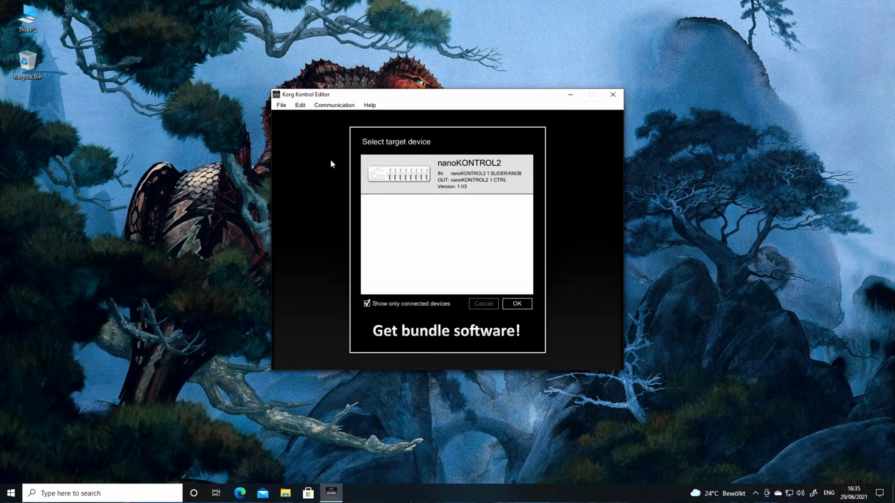
click(518, 303)
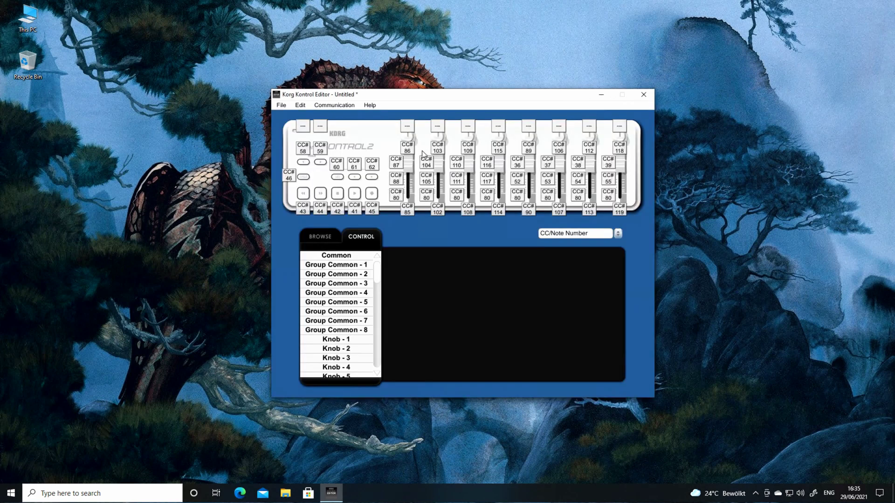
click(304, 104)
click(325, 105)
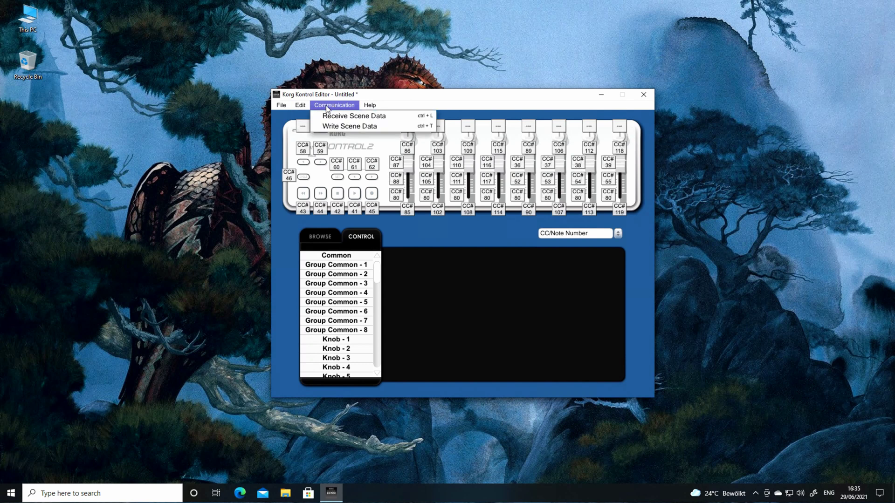
click(343, 116)
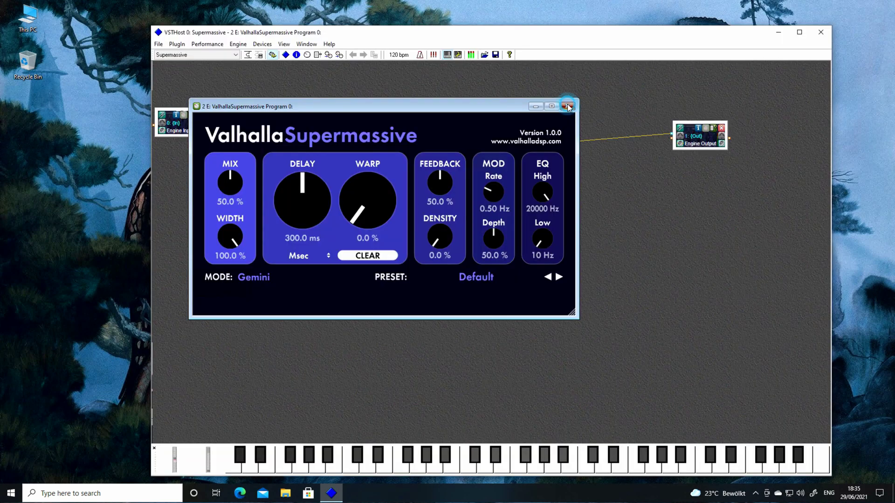
Reopen the ValhallaSupermassive editor in VSTHost and open the plugin's MIDI-to-parameter mapping
click(575, 102)
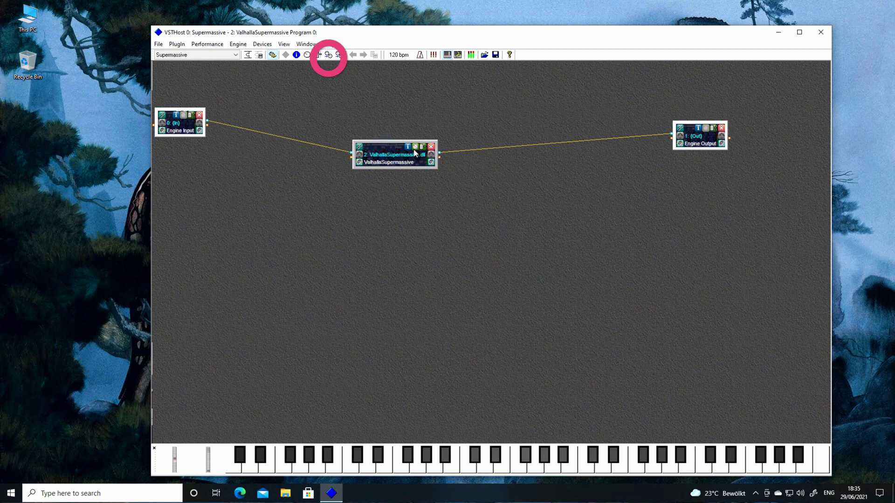
double_click(417, 158)
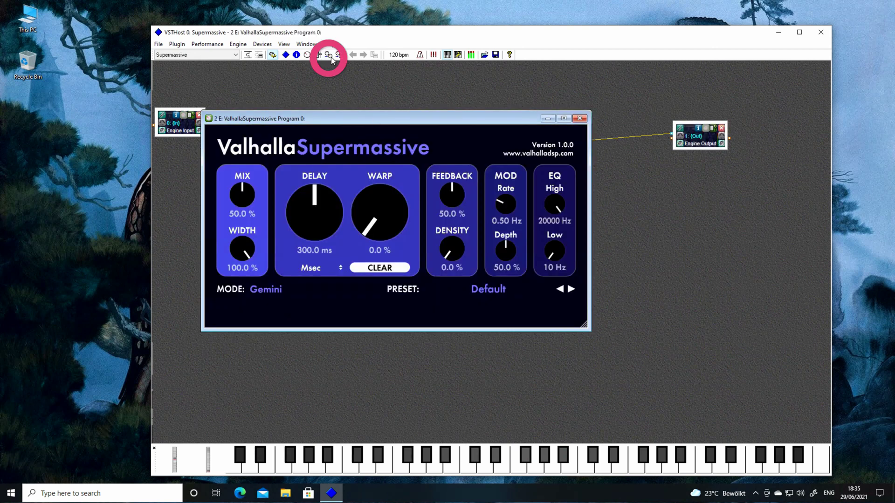
click(330, 57)
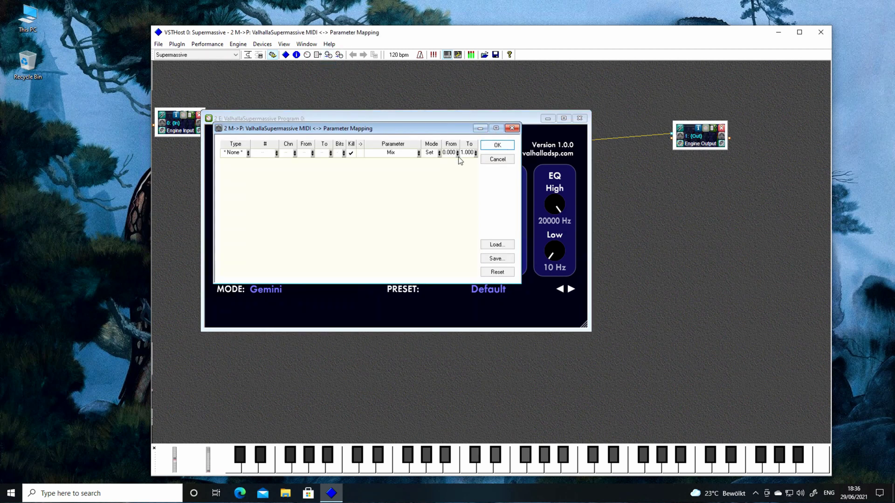
Set the first mapping row to type CC with number 86, controlling the Mix parameter
click(240, 156)
click(235, 150)
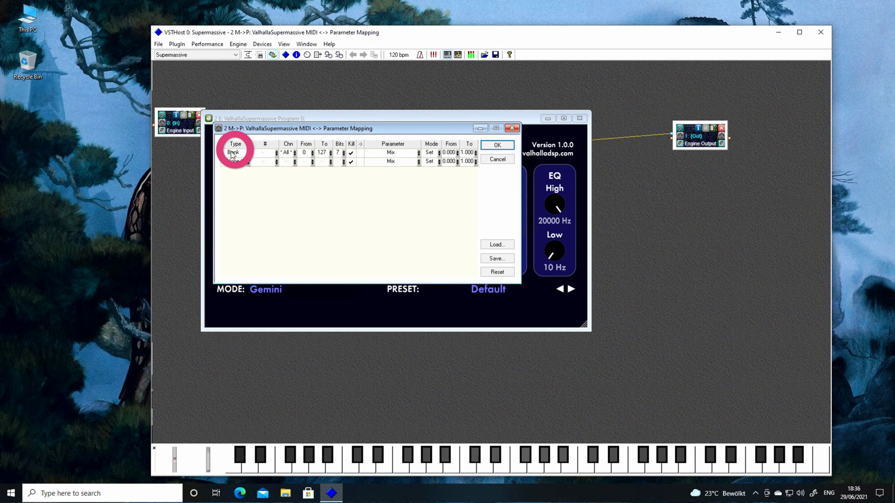
click(239, 152)
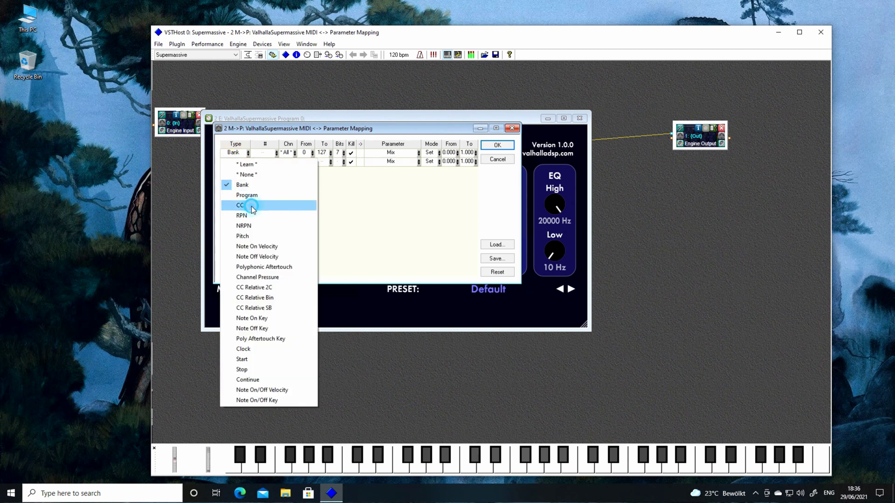
click(252, 207)
click(271, 155)
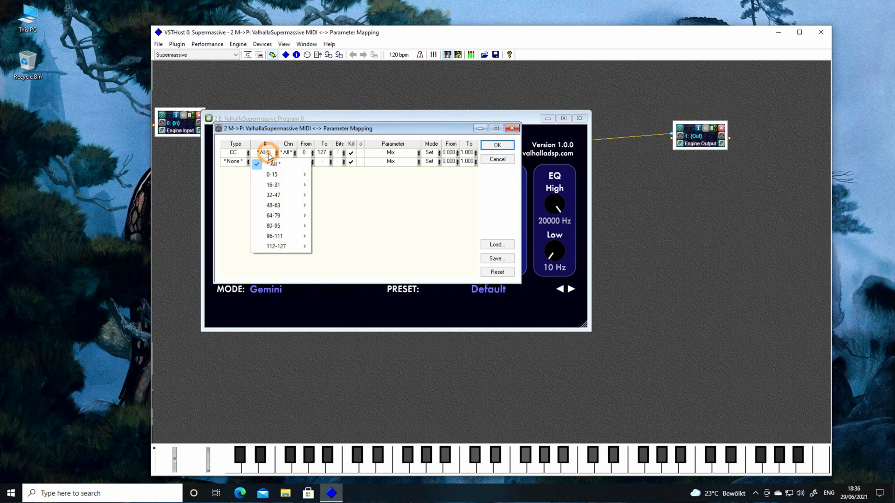
mouse_move(289, 227)
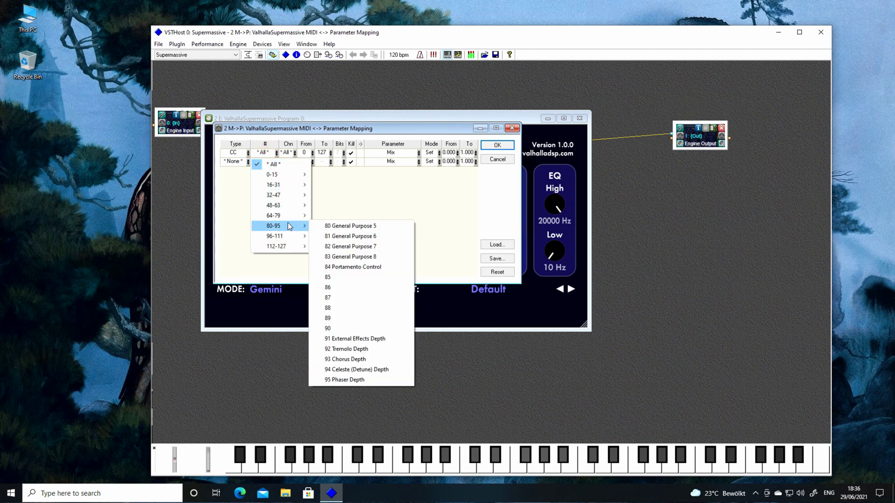
click(344, 287)
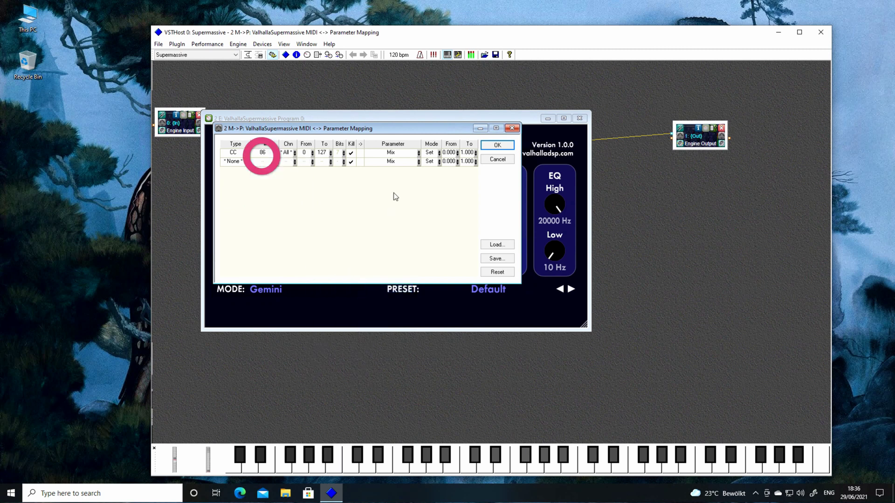
click(419, 154)
click(406, 154)
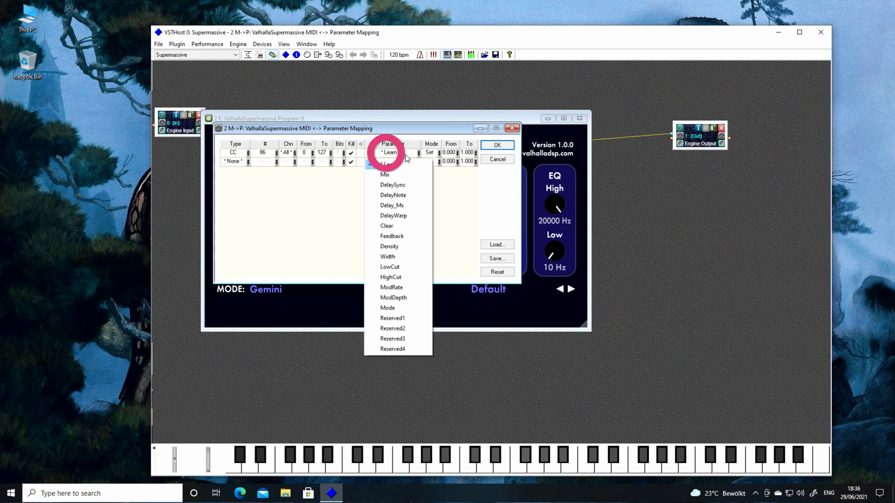
click(383, 175)
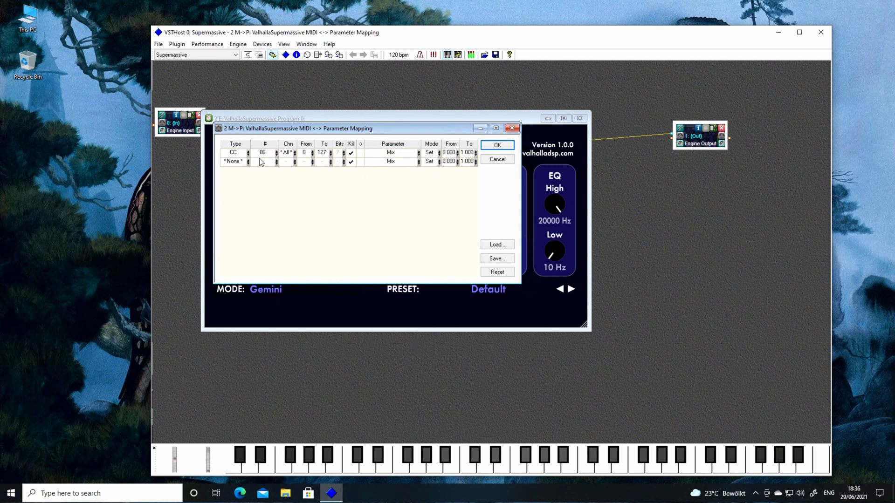
Add mappings of CC 103 to Delay_Ms and CC 109 to Width in the second and third rows
click(233, 161)
click(238, 212)
click(393, 161)
click(262, 170)
mouse_move(274, 253)
click(329, 387)
click(390, 170)
click(388, 274)
Add mappings of CC 85 to ModDepth and CC 102 to DelayWarp in the fourth and fifth rows
click(233, 179)
click(242, 234)
click(391, 179)
click(393, 324)
click(263, 188)
click(328, 333)
click(391, 188)
click(392, 250)
Map CC 43 to the Mode parameter in the sixth mapping row
click(233, 197)
click(253, 252)
click(262, 197)
click(333, 353)
click(429, 196)
click(439, 236)
click(304, 197)
key(Escape)
key(Escape)
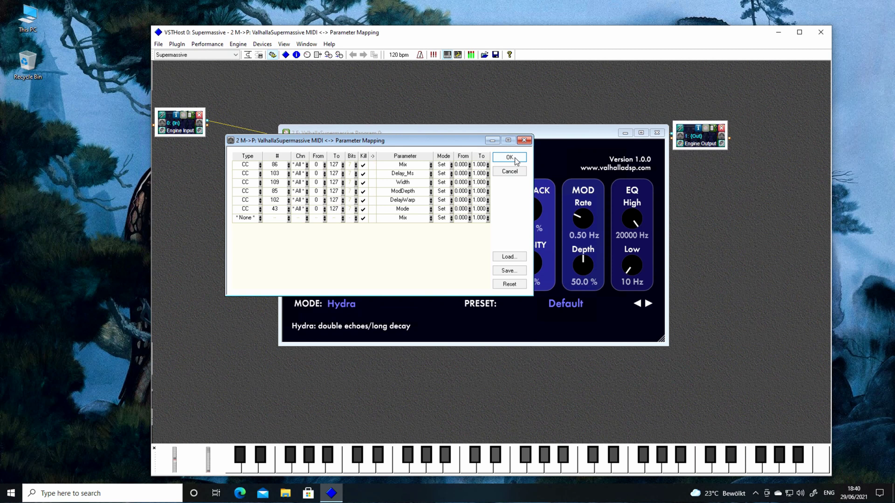
Choose controller number 108 in the Mode mapping row, using the CC layout in Korg Kontrol Editor as reference
click(282, 218)
mouse_move(302, 295)
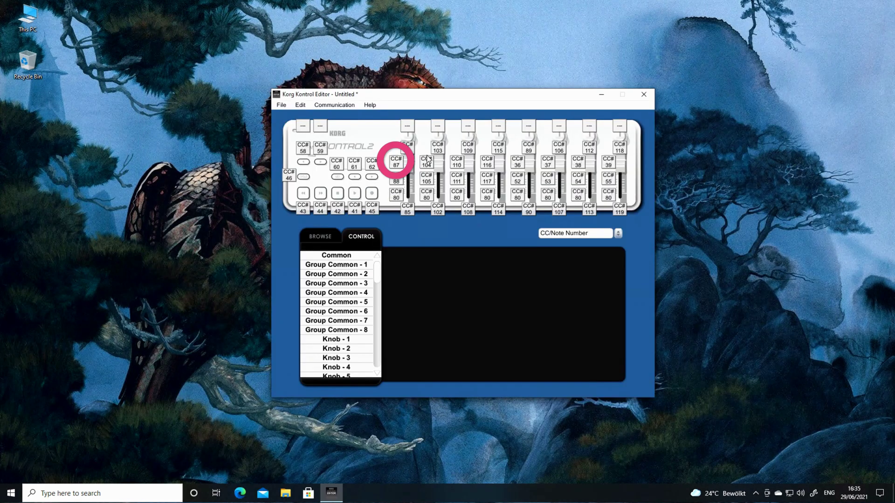
click(300, 105)
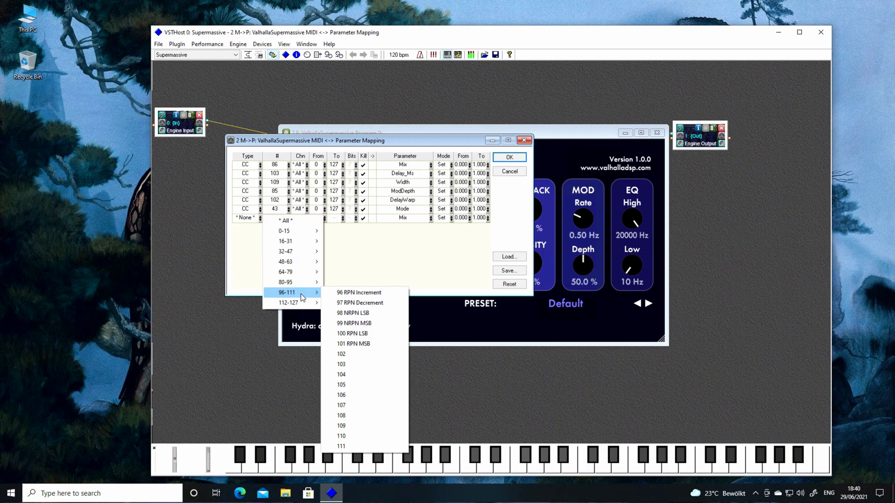
click(368, 415)
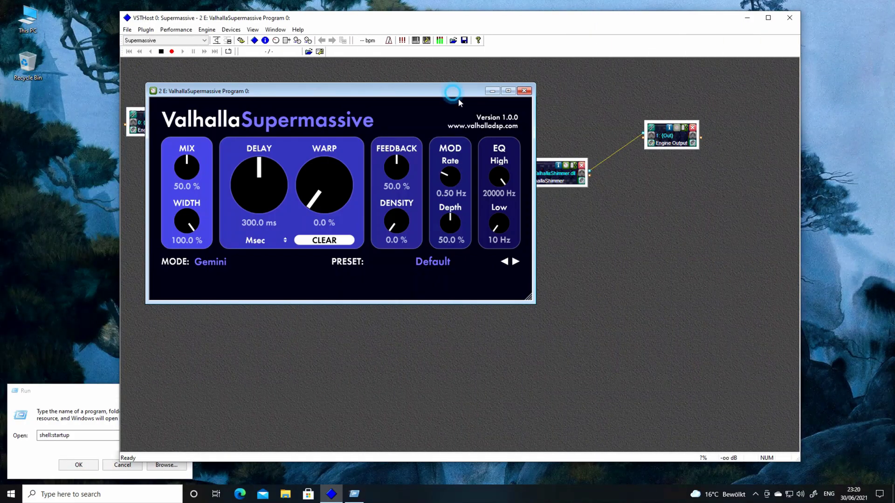
Open the ValhallaShimmer editor and arrange both plugin windows so the Supermassive module in the signal chain is uncovered
drag(458, 99, 435, 238)
click(568, 165)
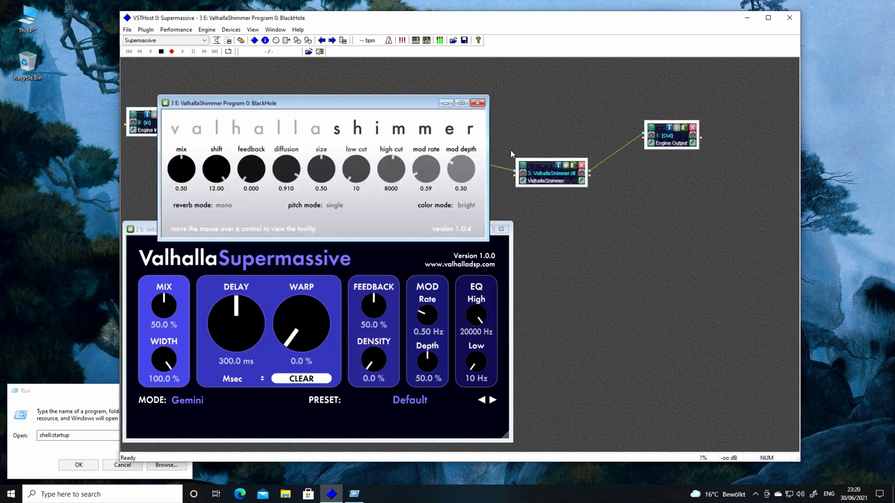
drag(419, 104, 694, 78)
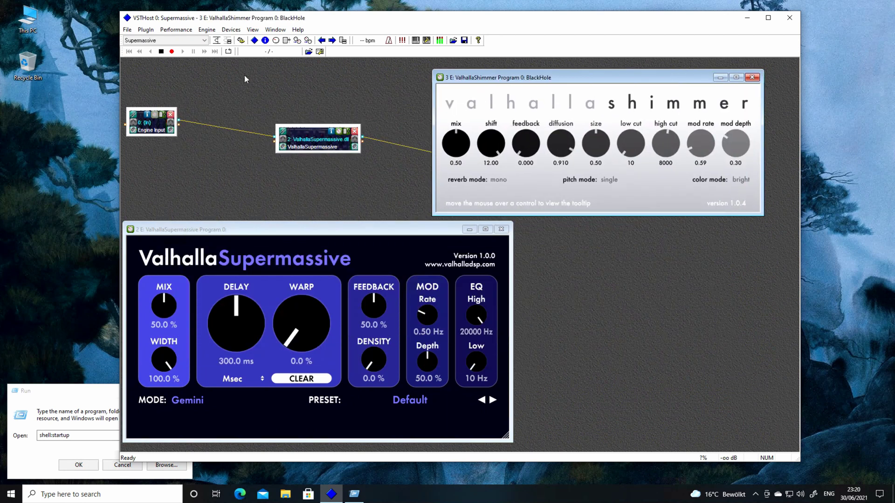
Switch from the Supermassive performance to the EightyEight-2 + Shimmer performance
click(186, 43)
click(178, 58)
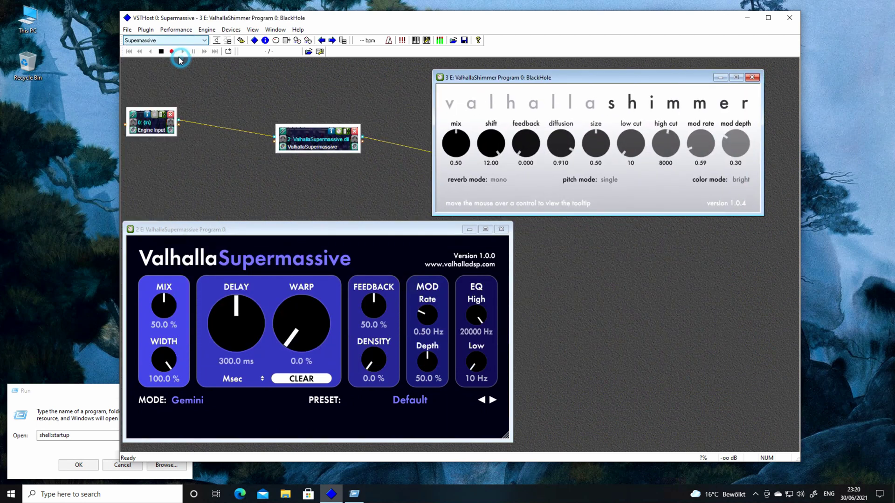
click(177, 41)
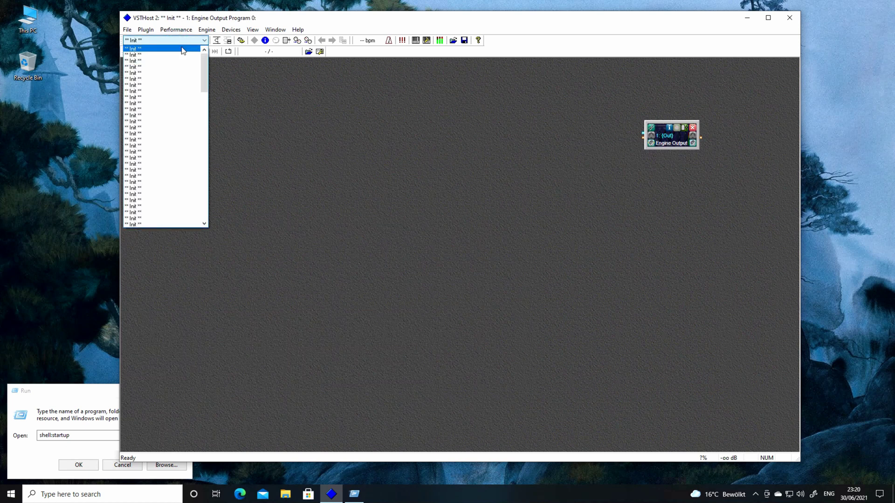
click(182, 55)
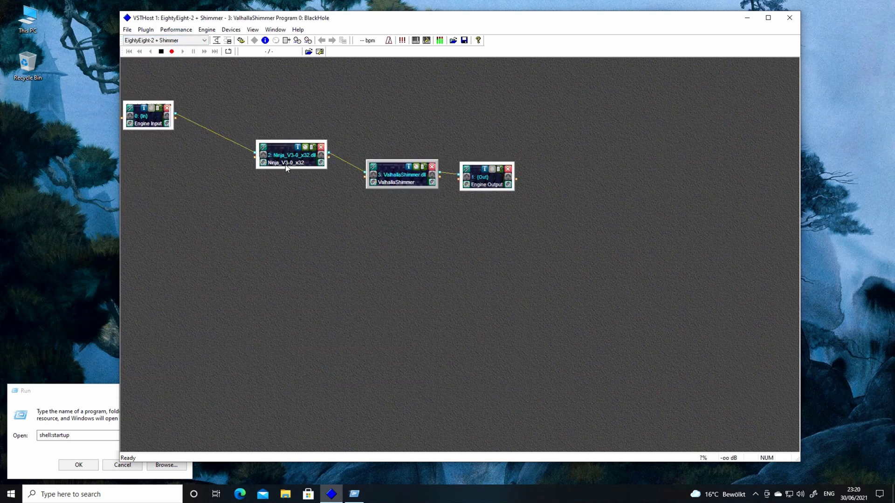
Open the Ninja_V3-0_x32 and ValhallaShimmer editors and move their windows clear of the signal chain
click(304, 150)
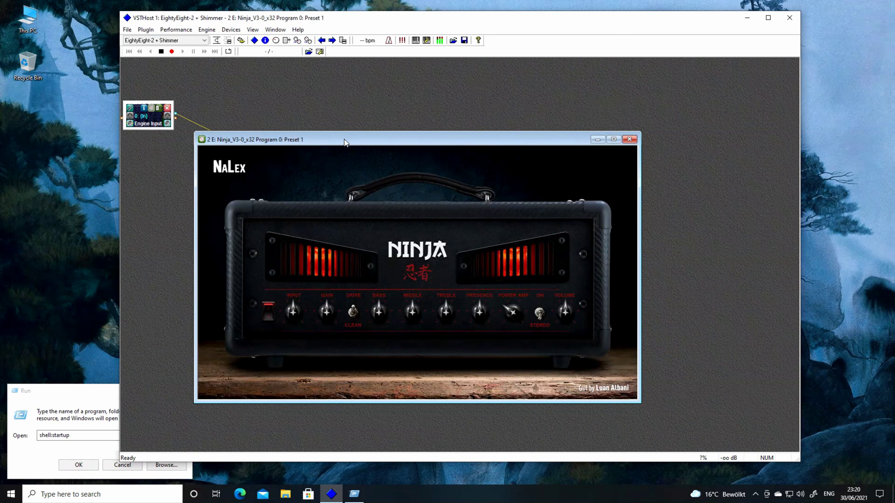
click(418, 167)
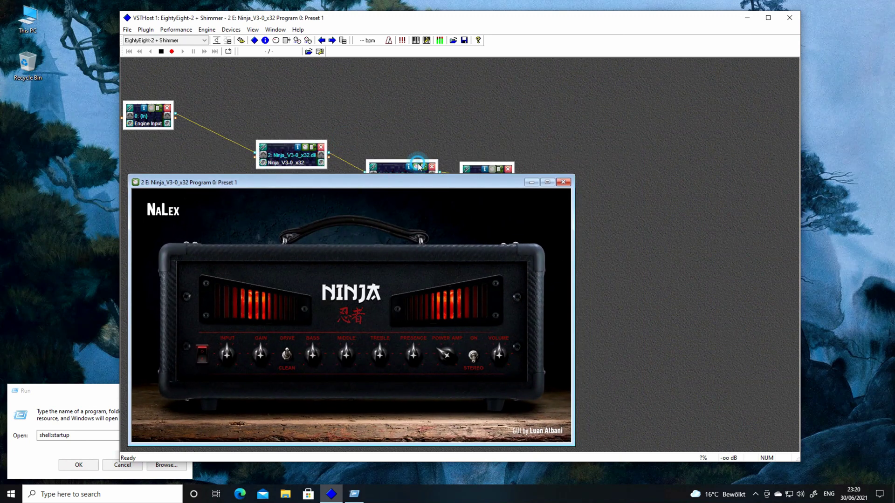
drag(380, 152, 640, 76)
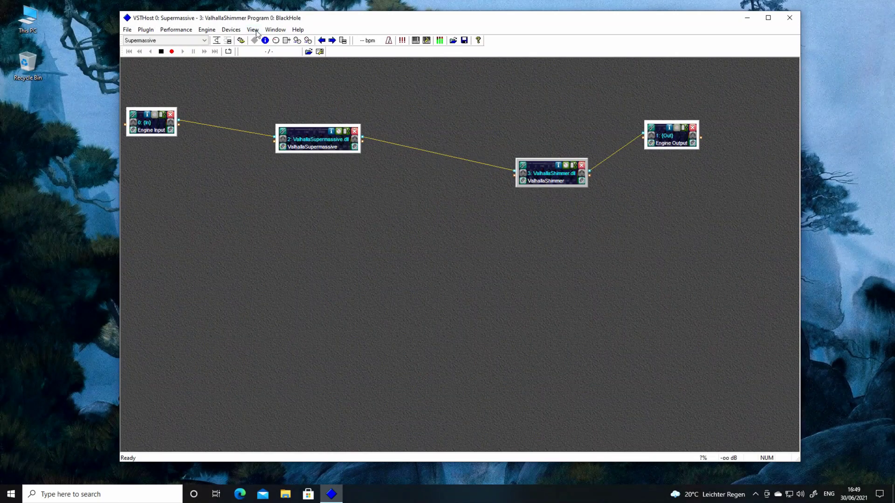
Assign CC 43 to Previous Performance in the MIDI remote control settings for the nanoKONTROL2 input port
click(253, 30)
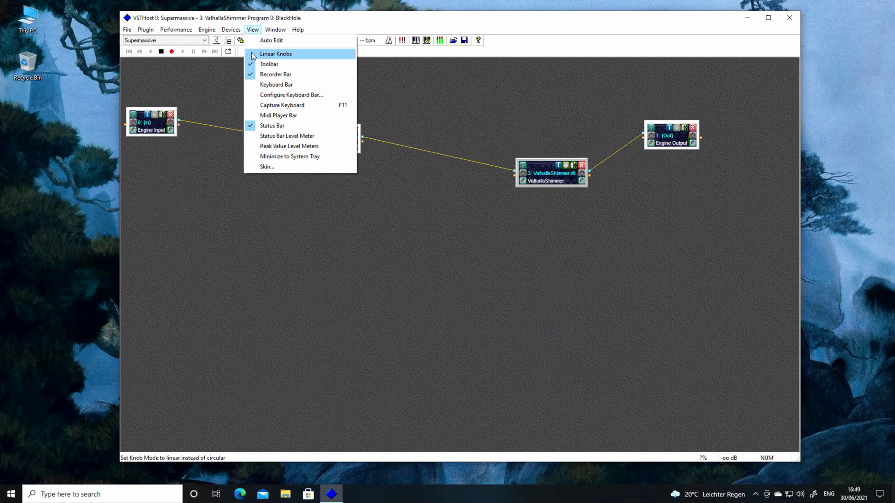
click(239, 42)
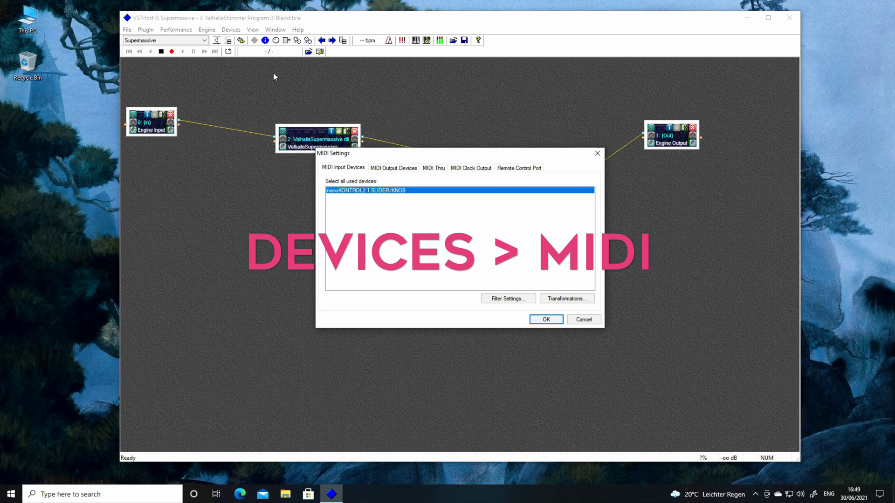
click(518, 171)
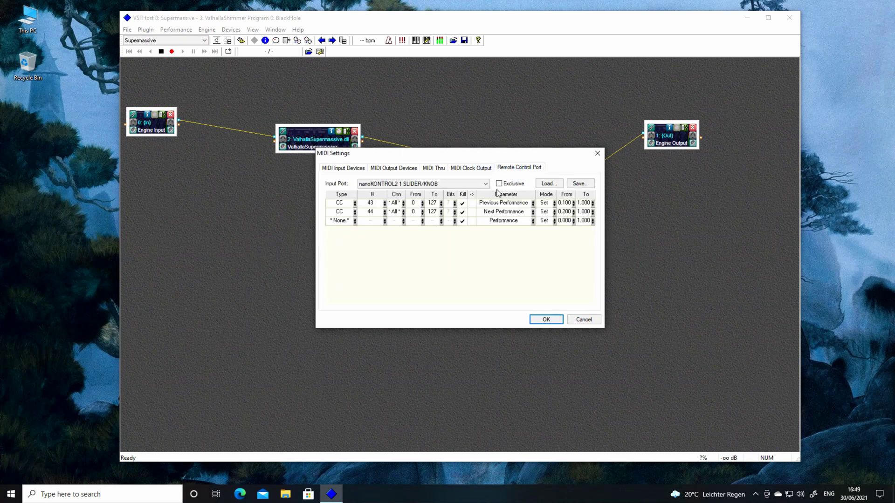
click(369, 210)
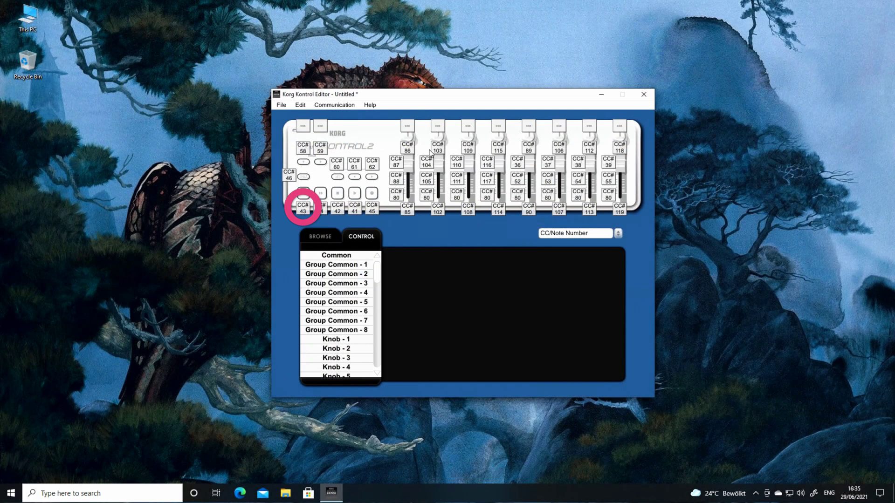
click(308, 105)
mouse_move(334, 104)
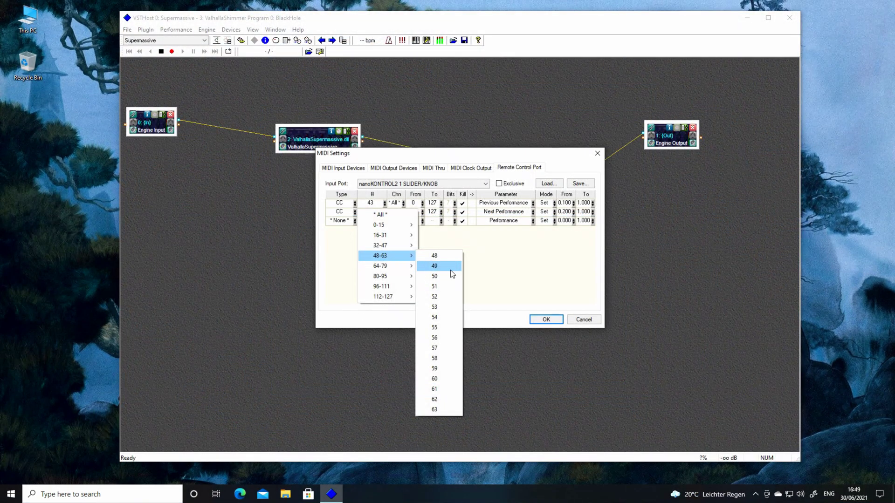
mouse_move(389, 243)
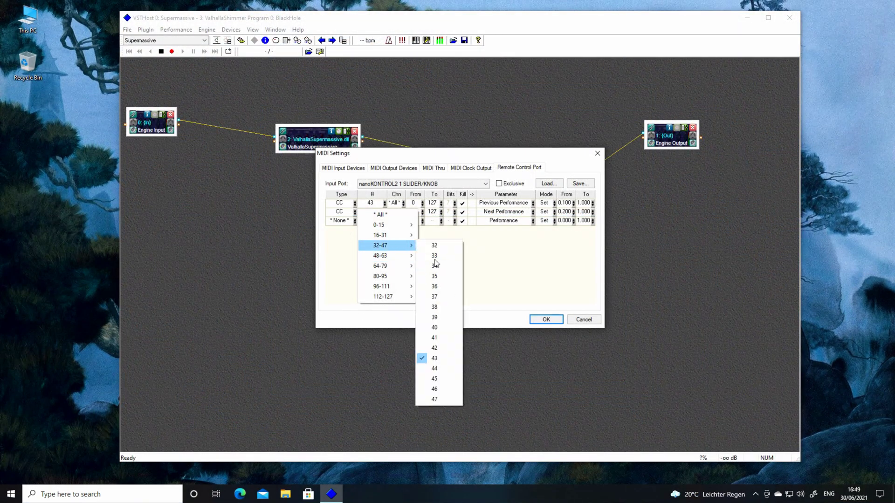
click(436, 358)
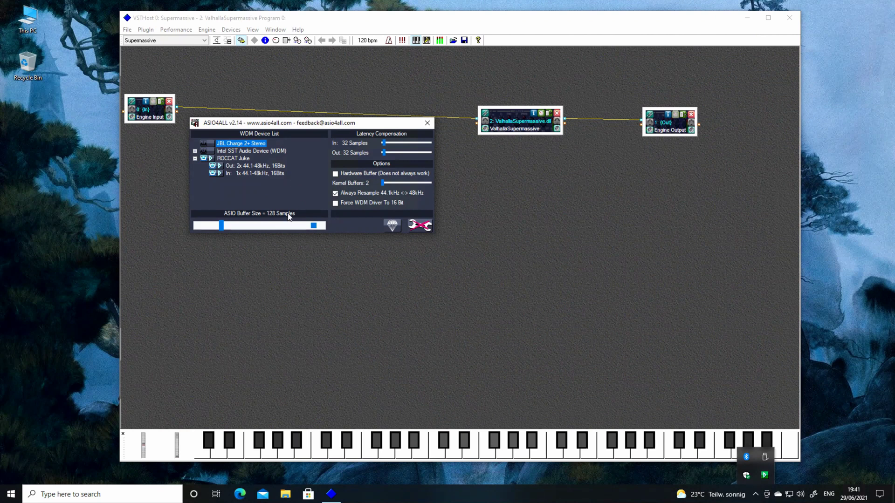
Set the ASIO4ALL buffer size to 64 samples and close its settings
drag(223, 225, 202, 226)
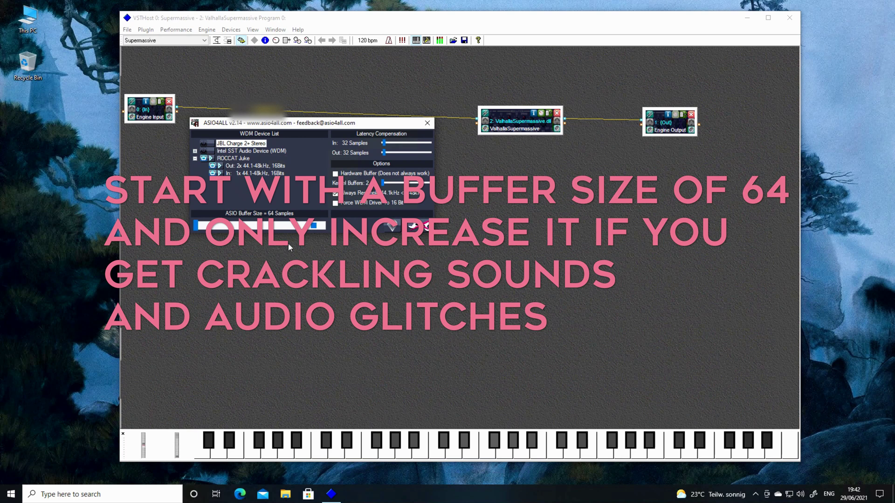
click(425, 125)
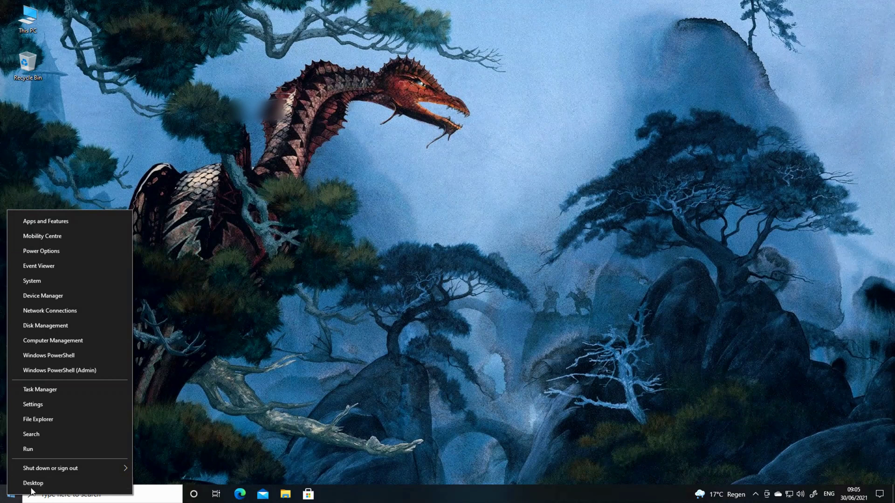
Open the Windows Start-up folder by running shell:startup and add a vsthost shortcut to it
click(57, 452)
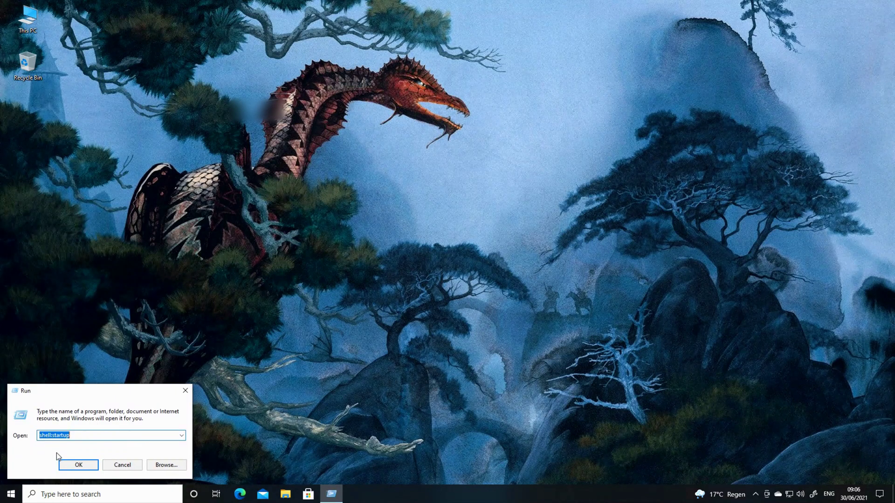
click(54, 436)
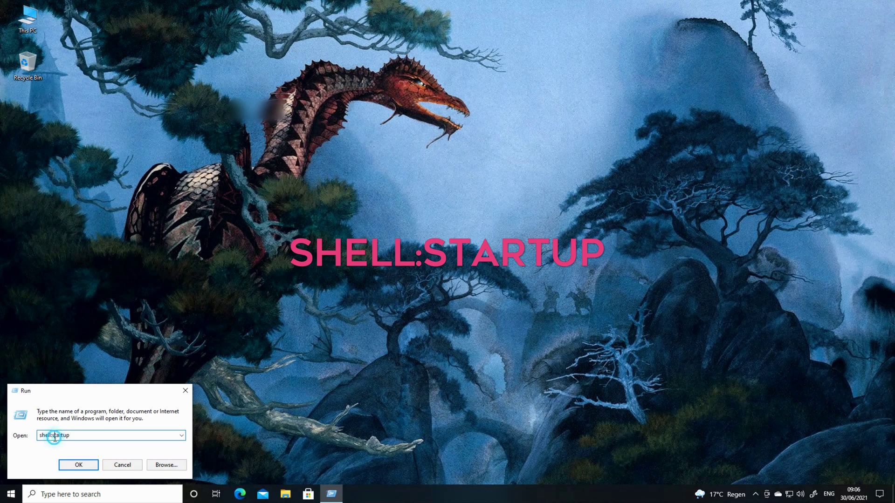
click(94, 465)
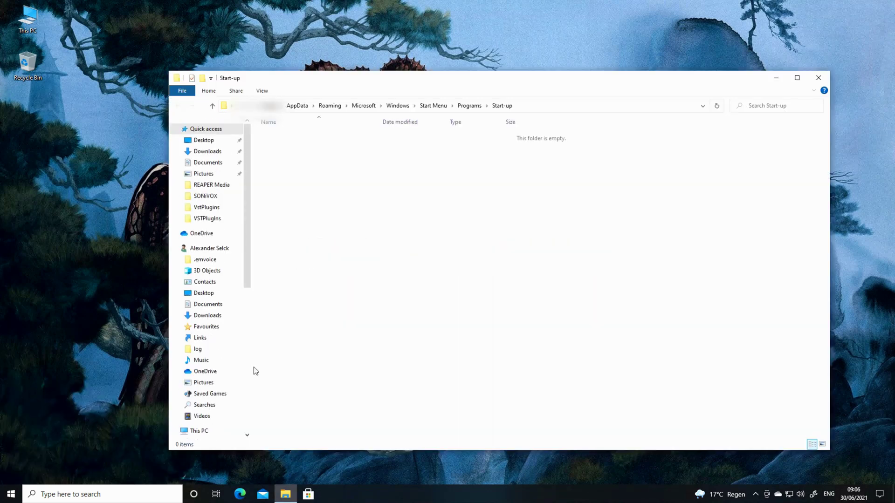
click(11, 493)
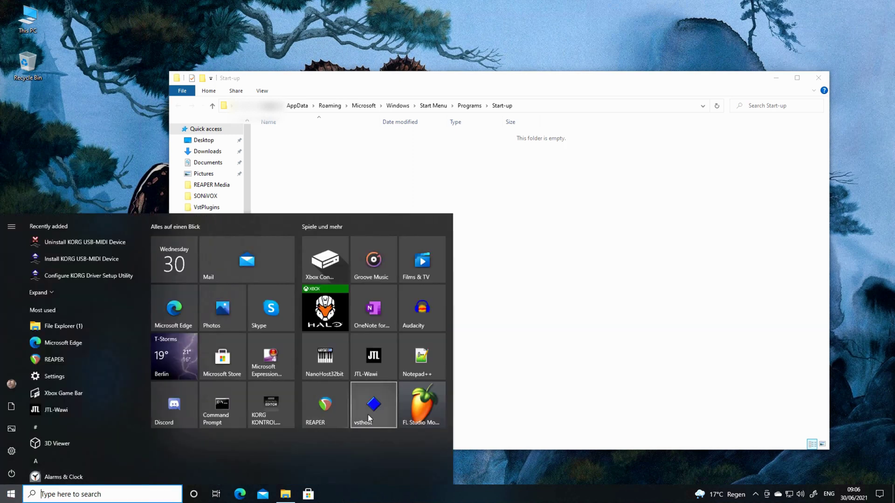
drag(371, 418, 529, 318)
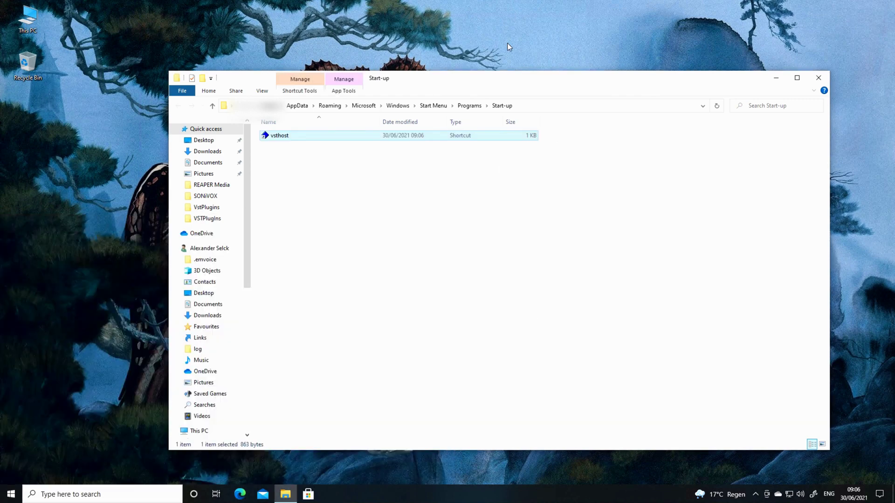